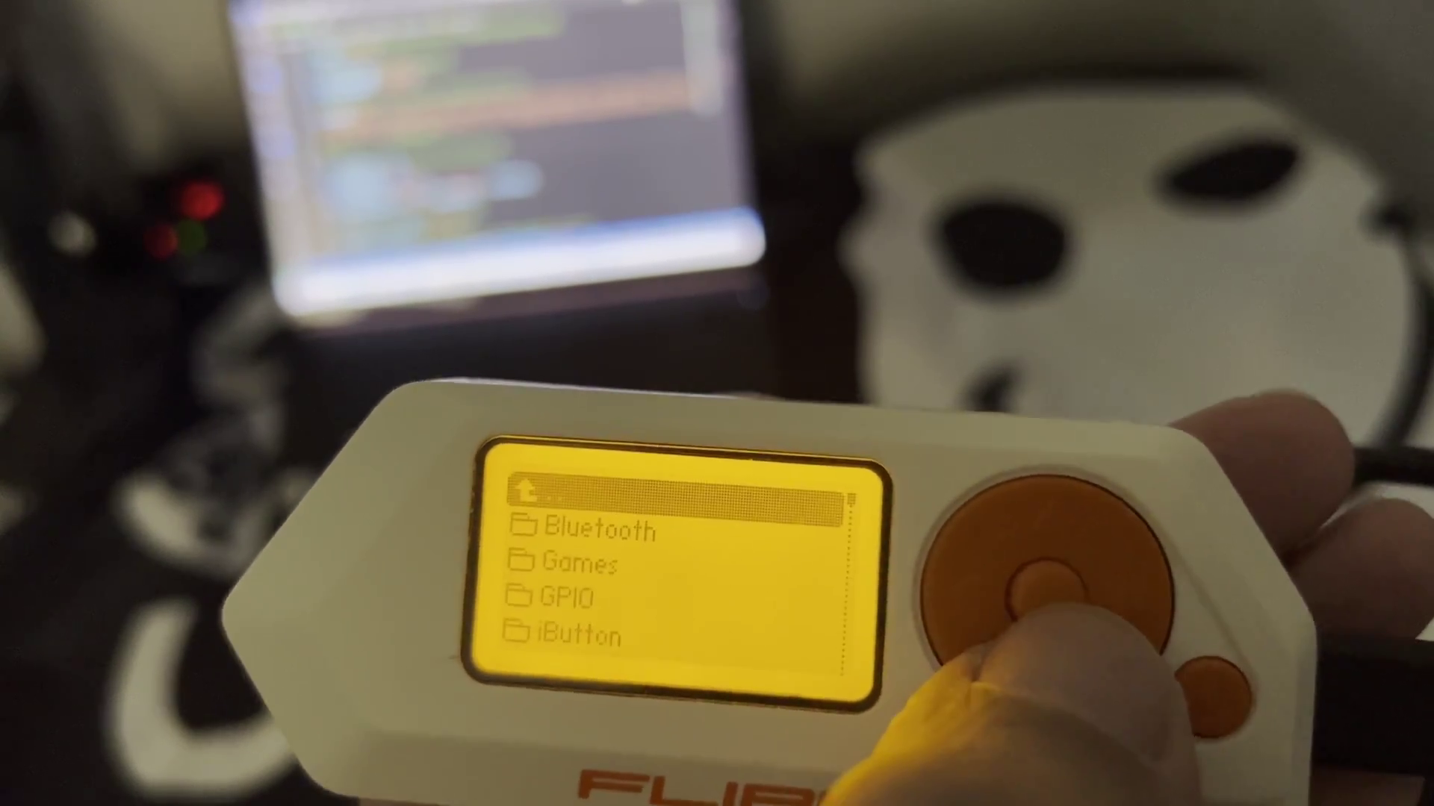
Move down to the Scripts folder on the Flipper and open a_demo.js
{"action": "key", "text": "Down"}
{"action": "key", "text": "Down"}
{"action": "key", "text": "Down"}
{"action": "key", "text": "Down"}
{"action": "key", "text": "Down"}
{"action": "key", "text": "Down"}
{"action": "key", "text": "Down"}
{"action": "key", "text": "Down"}
{"action": "key", "text": "Down"}
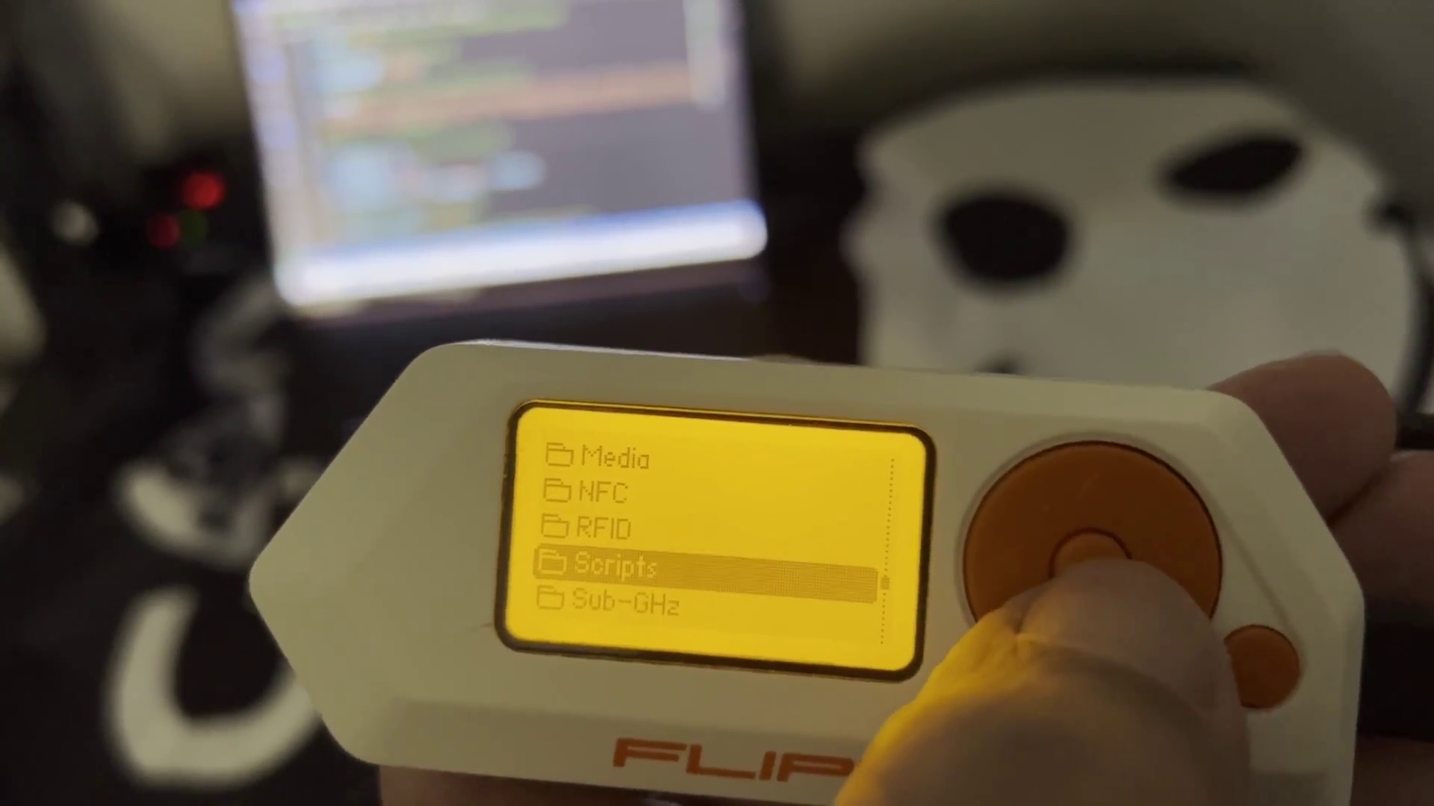
{"action": "key", "text": "Return"}
{"action": "key", "text": "Down"}
{"action": "key", "text": "Down"}
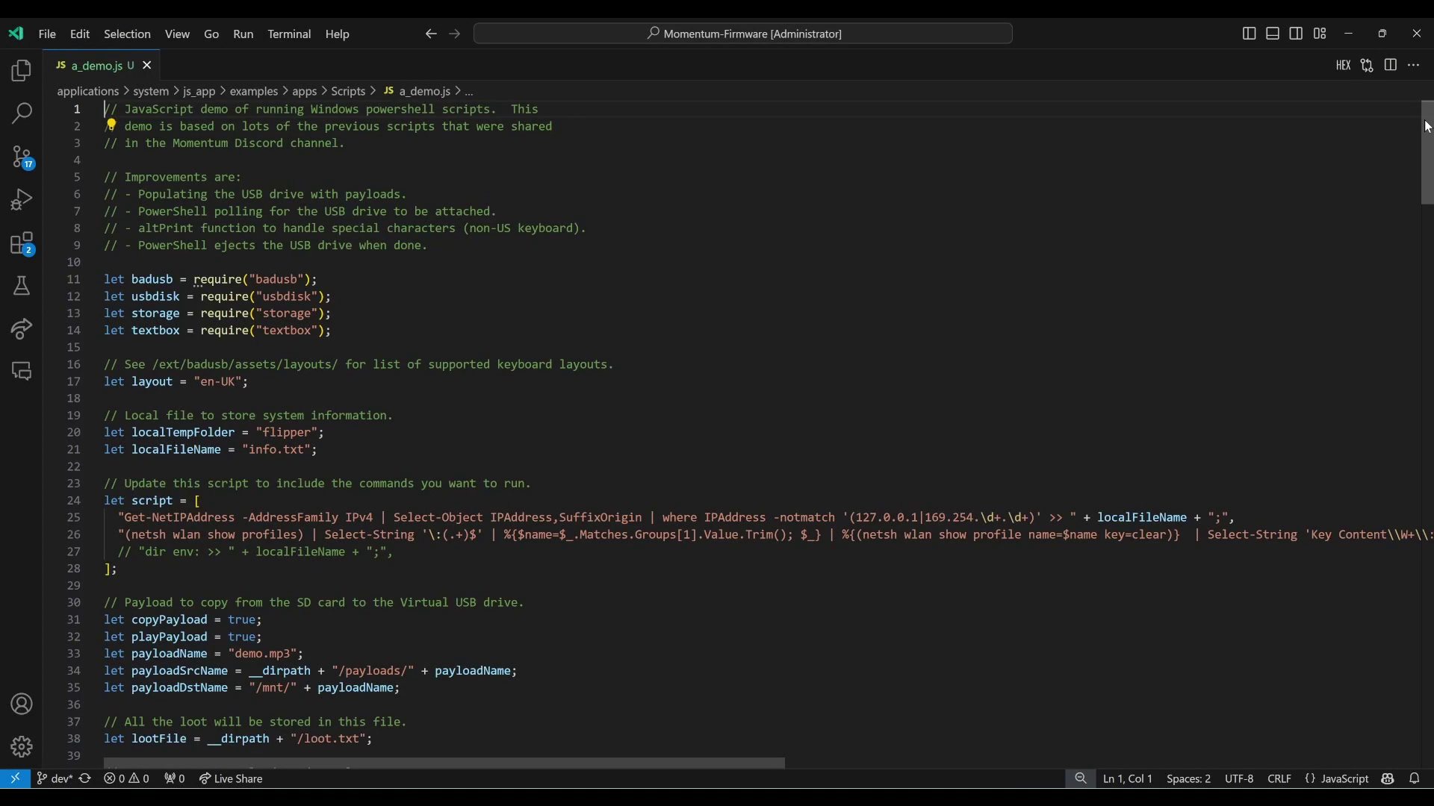
{"action": "left_click_drag", "start_coordinate": [1426, 127], "coordinate": [1425, 166]}
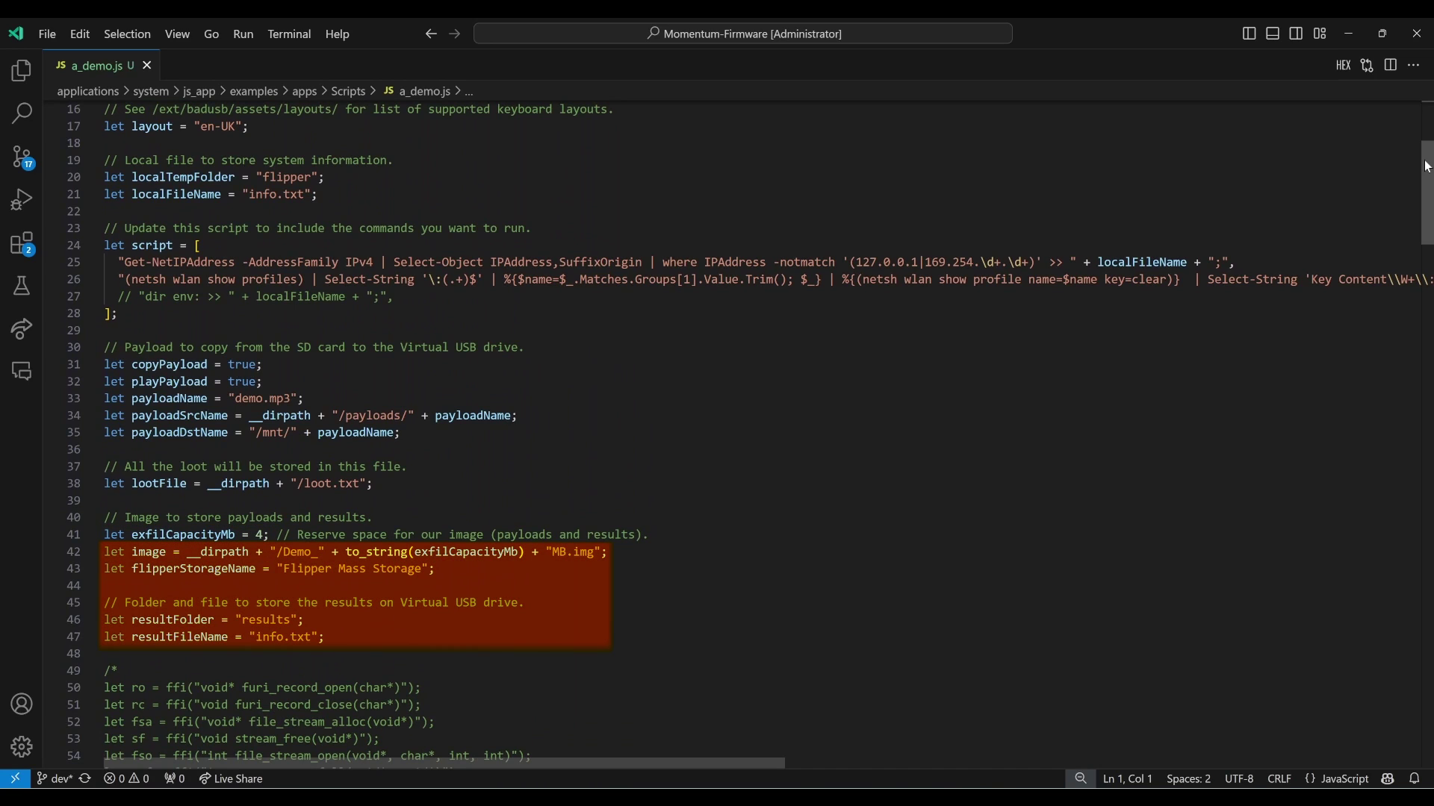
{"action": "scroll", "coordinate": [1430, 184], "scroll_direction": "down", "scroll_amount": 2}
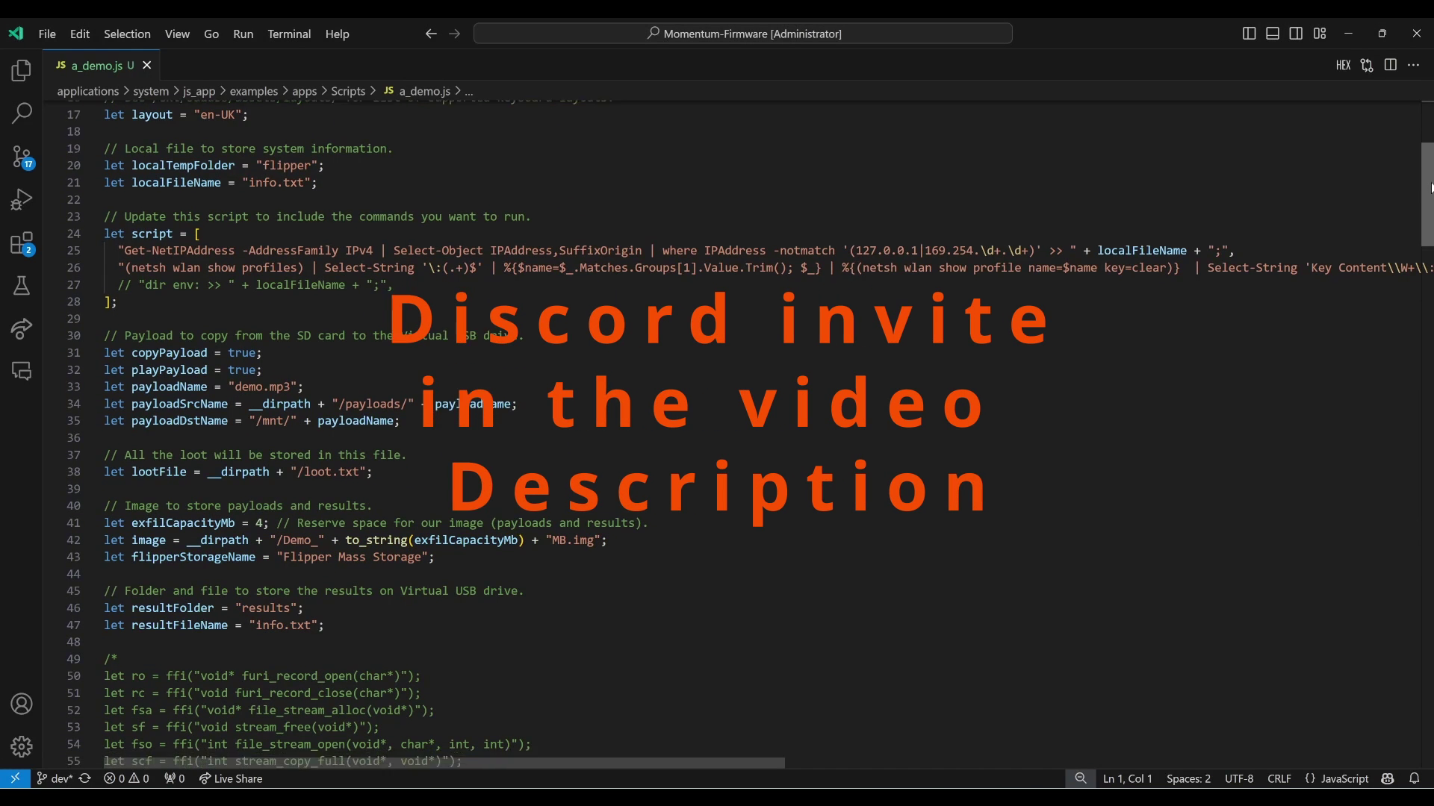
{"action": "scroll", "coordinate": [1430, 184], "scroll_direction": "down", "scroll_amount": 4}
{"action": "scroll", "coordinate": [1431, 185], "scroll_direction": "down", "scroll_amount": 3}
{"action": "scroll", "coordinate": [718, 426], "scroll_direction": "down", "scroll_amount": 3}
{"action": "scroll", "coordinate": [717, 426], "scroll_direction": "down", "scroll_amount": 2}
{"action": "scroll", "coordinate": [718, 426], "scroll_direction": "down", "scroll_amount": 3}
{"action": "scroll", "coordinate": [716, 426], "scroll_direction": "down", "scroll_amount": 2}
{"action": "scroll", "coordinate": [718, 426], "scroll_direction": "down", "scroll_amount": 2}
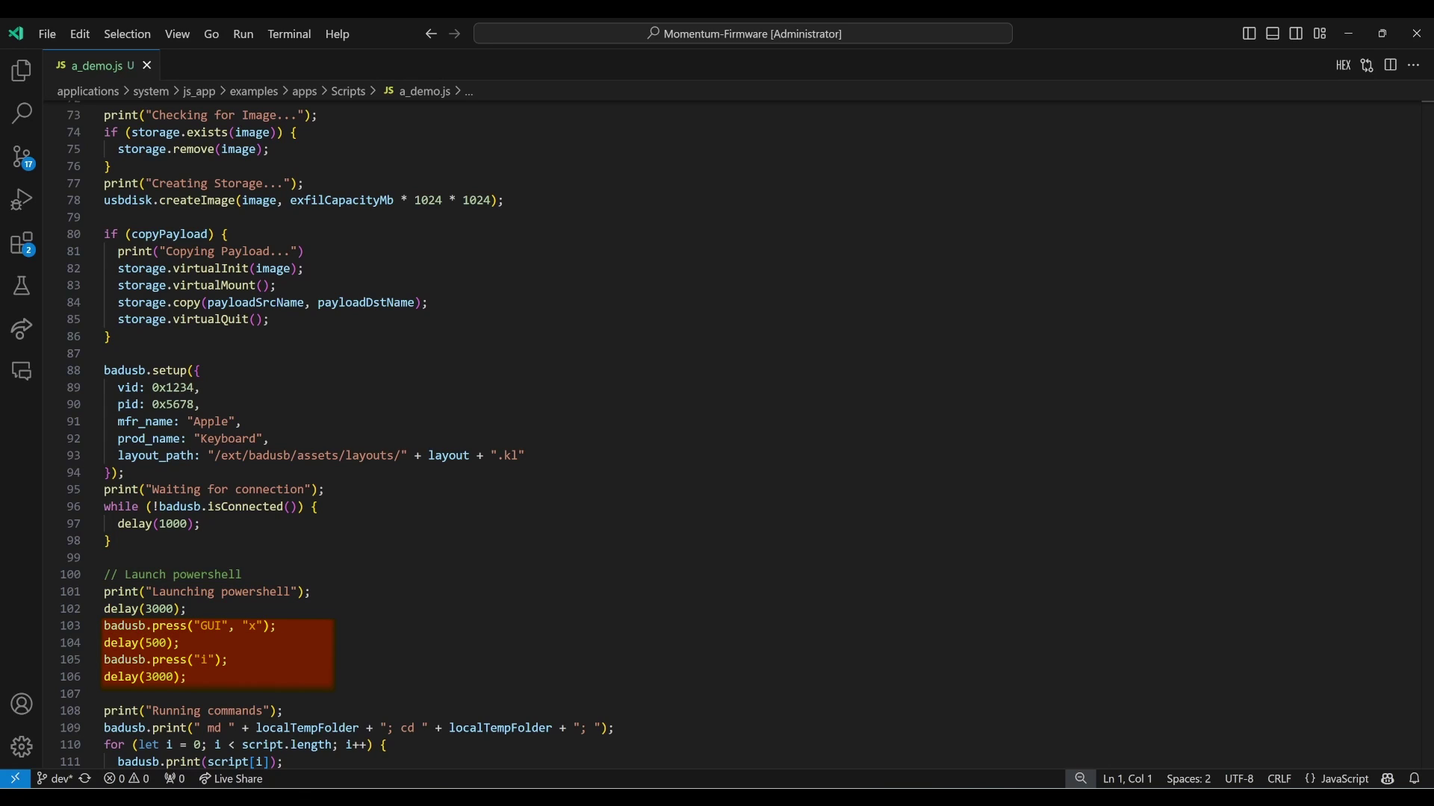
{"action": "scroll", "coordinate": [717, 437], "scroll_direction": "down", "scroll_amount": 2}
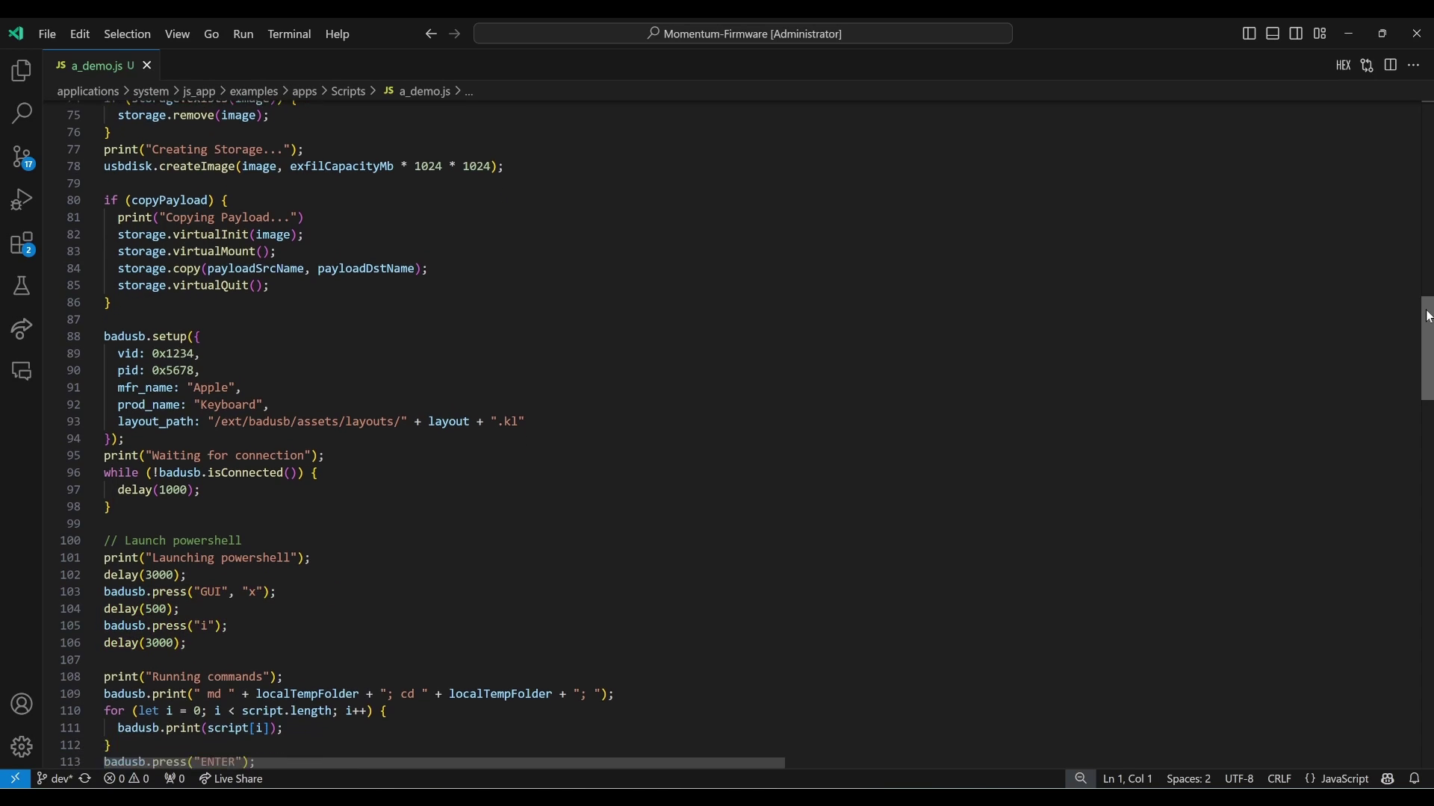
{"action": "scroll", "coordinate": [717, 437], "scroll_direction": "down", "scroll_amount": 5}
{"action": "scroll", "coordinate": [717, 437], "scroll_direction": "down", "scroll_amount": 5}
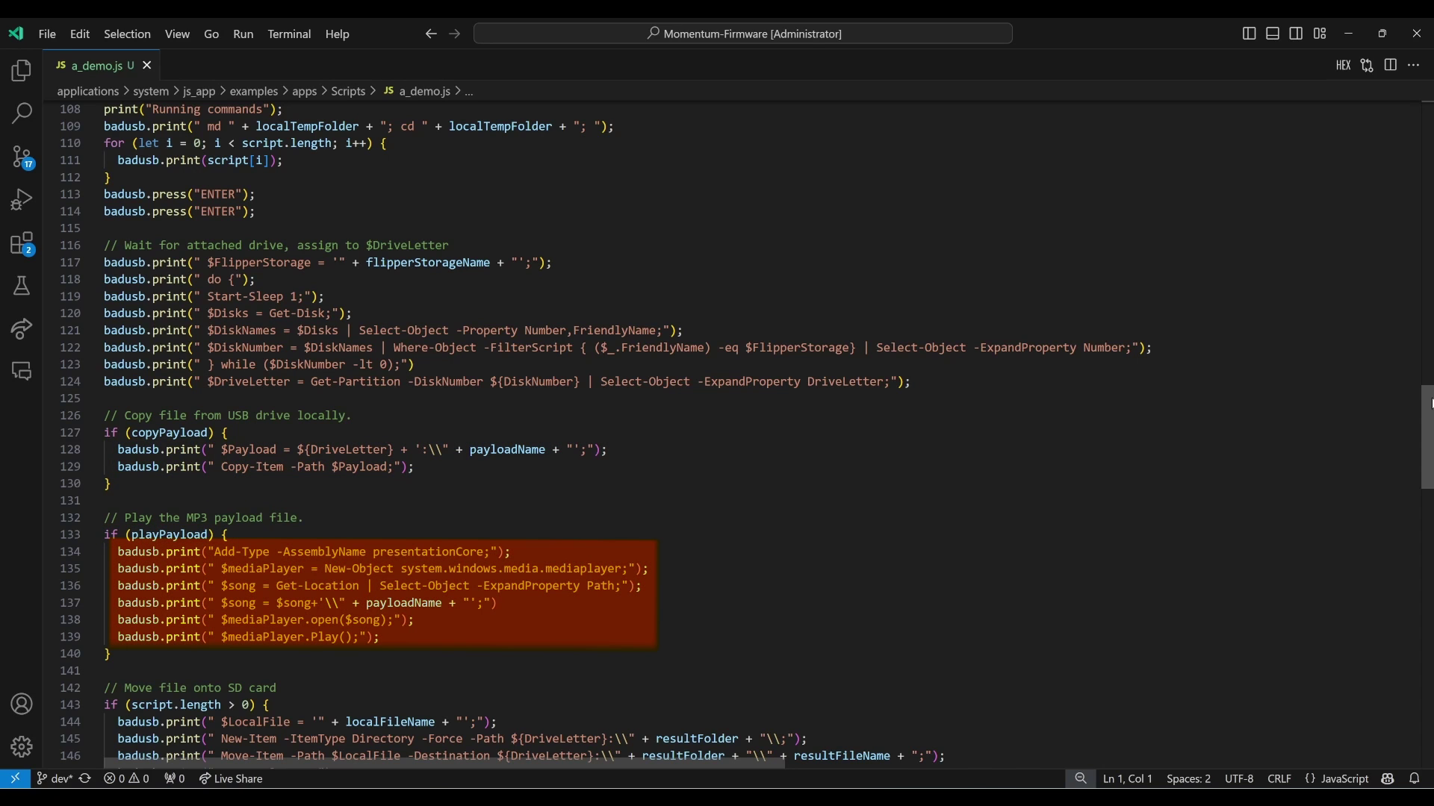
{"action": "left_click_drag", "start_coordinate": [1431, 402], "coordinate": [1430, 490]}
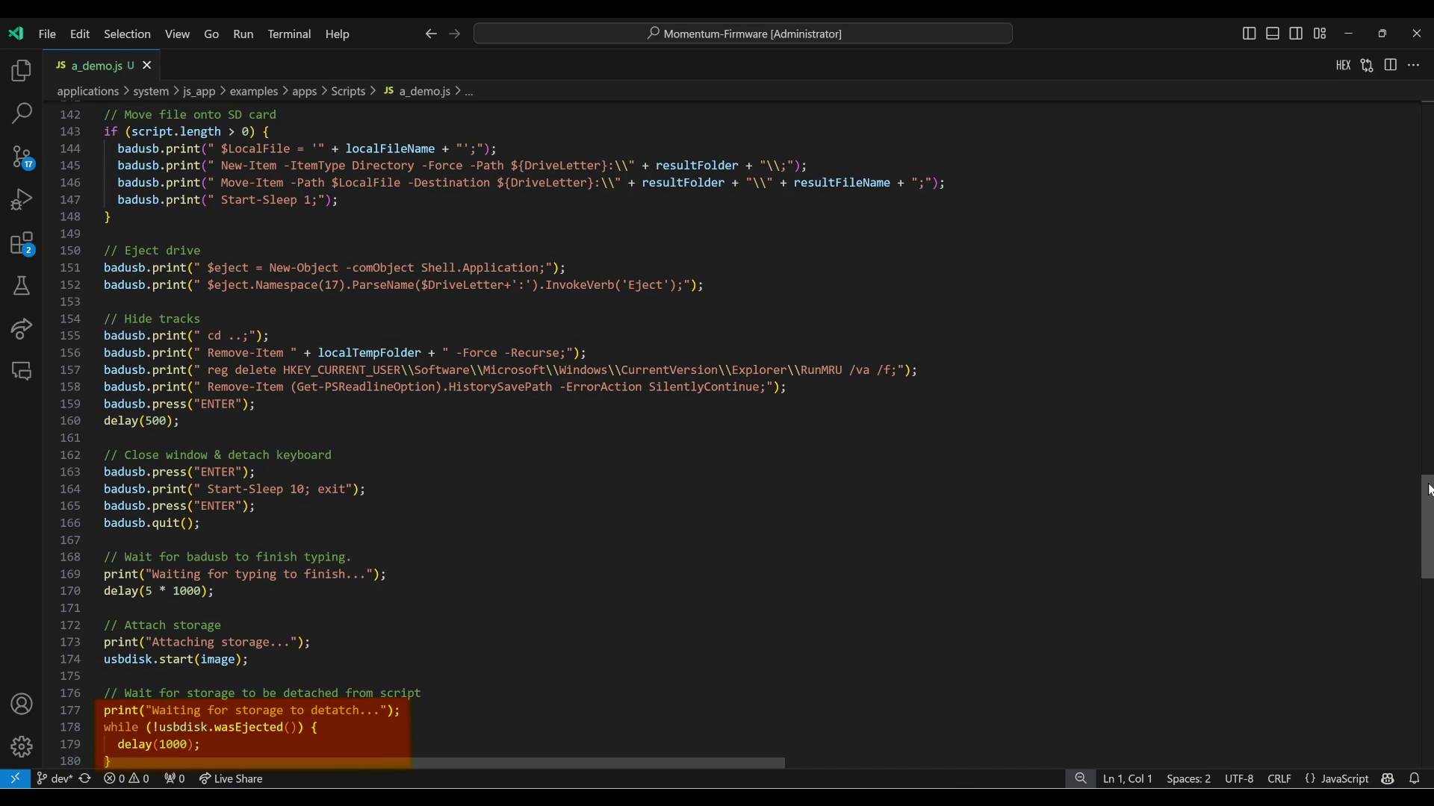
{"action": "left_click_drag", "start_coordinate": [1430, 489], "coordinate": [1426, 580]}
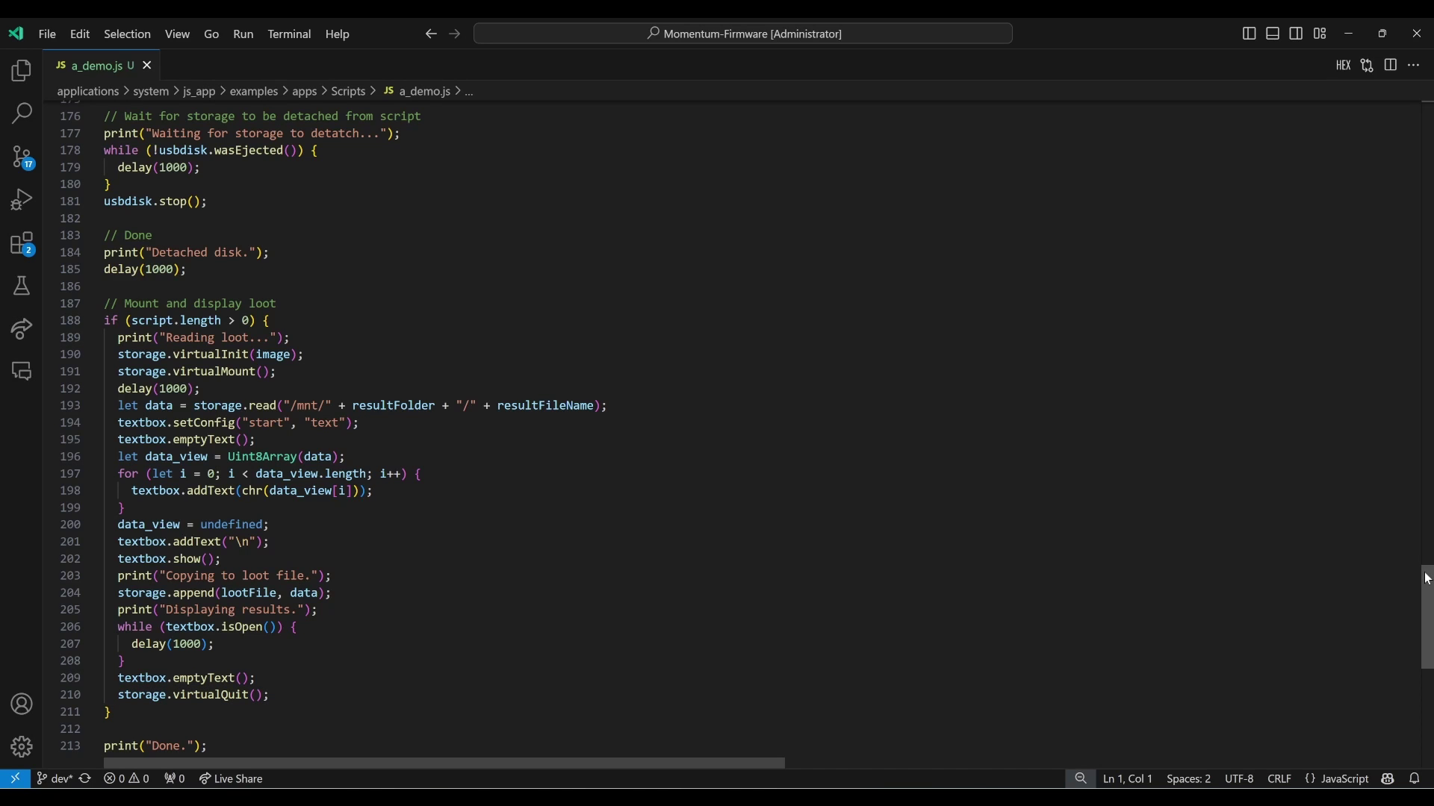
{"action": "scroll", "coordinate": [1427, 578], "scroll_direction": "up", "scroll_amount": 6}
{"action": "scroll", "coordinate": [1427, 578], "scroll_direction": "up", "scroll_amount": 6}
{"action": "scroll", "coordinate": [1427, 579], "scroll_direction": "up", "scroll_amount": 6}
{"action": "scroll", "coordinate": [1426, 578], "scroll_direction": "up", "scroll_amount": 6}
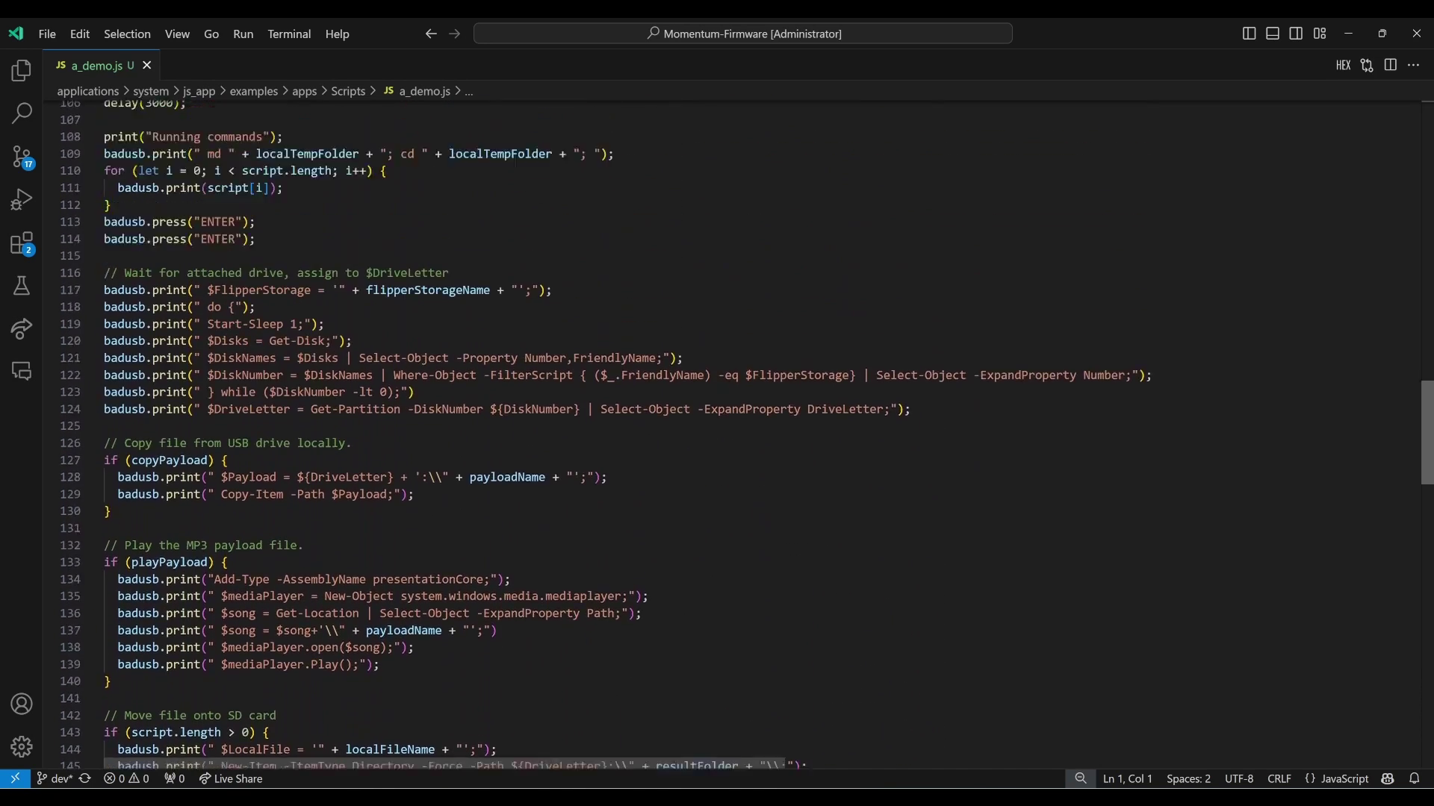
{"action": "scroll", "coordinate": [716, 436], "scroll_direction": "up", "scroll_amount": 6}
{"action": "scroll", "coordinate": [717, 435], "scroll_direction": "up", "scroll_amount": 7}
{"action": "scroll", "coordinate": [717, 435], "scroll_direction": "up", "scroll_amount": 5}
{"action": "scroll", "coordinate": [716, 435], "scroll_direction": "up", "scroll_amount": 1}
{"action": "scroll", "coordinate": [716, 435], "scroll_direction": "down", "scroll_amount": 1}
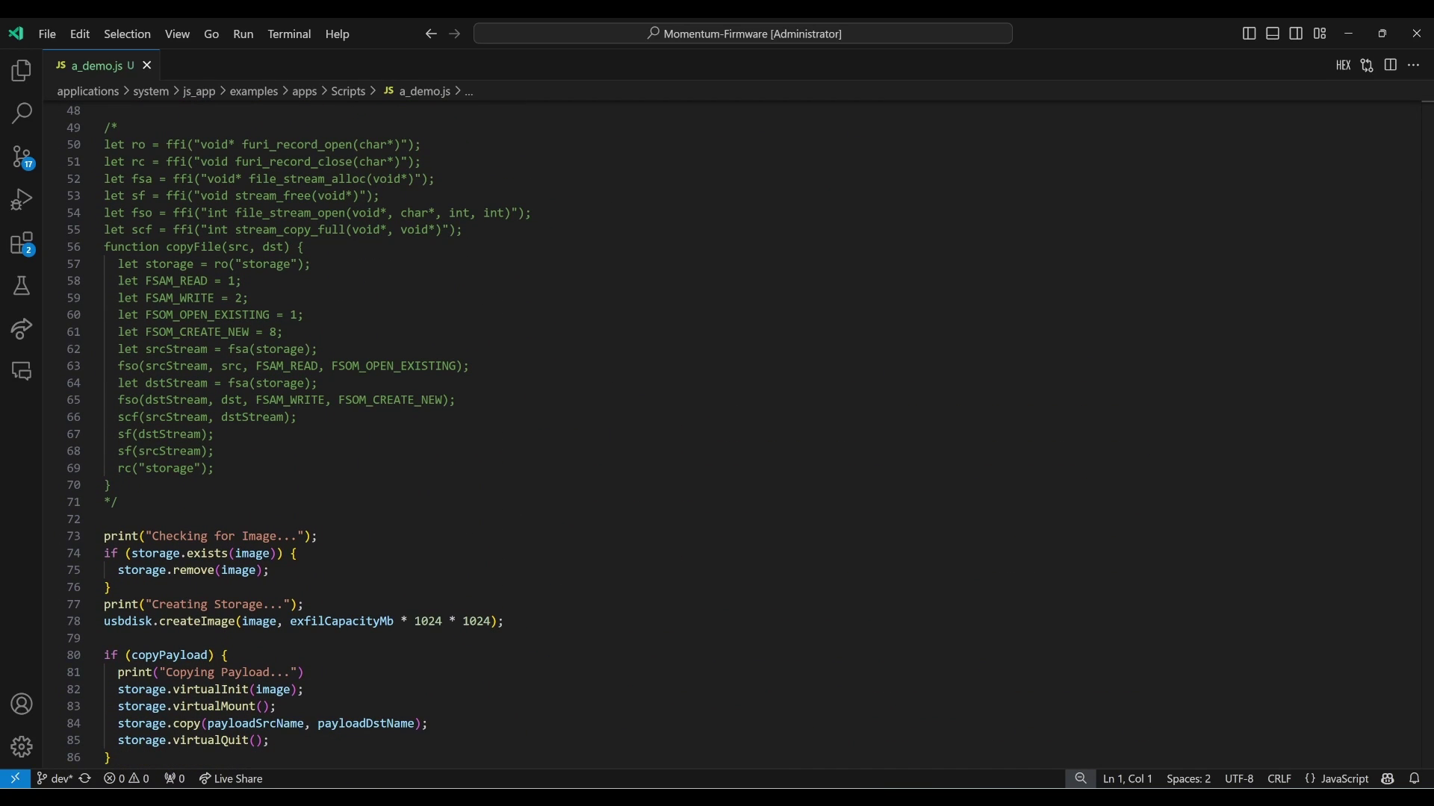
Delete the /* on line 49 and the */ on line 71 around the ffi and copyFile block
{"action": "key", "text": "BackSpace"}
{"action": "key", "text": "BackSpace"}
{"action": "scroll", "coordinate": [718, 436], "scroll_direction": "up", "scroll_amount": 1}
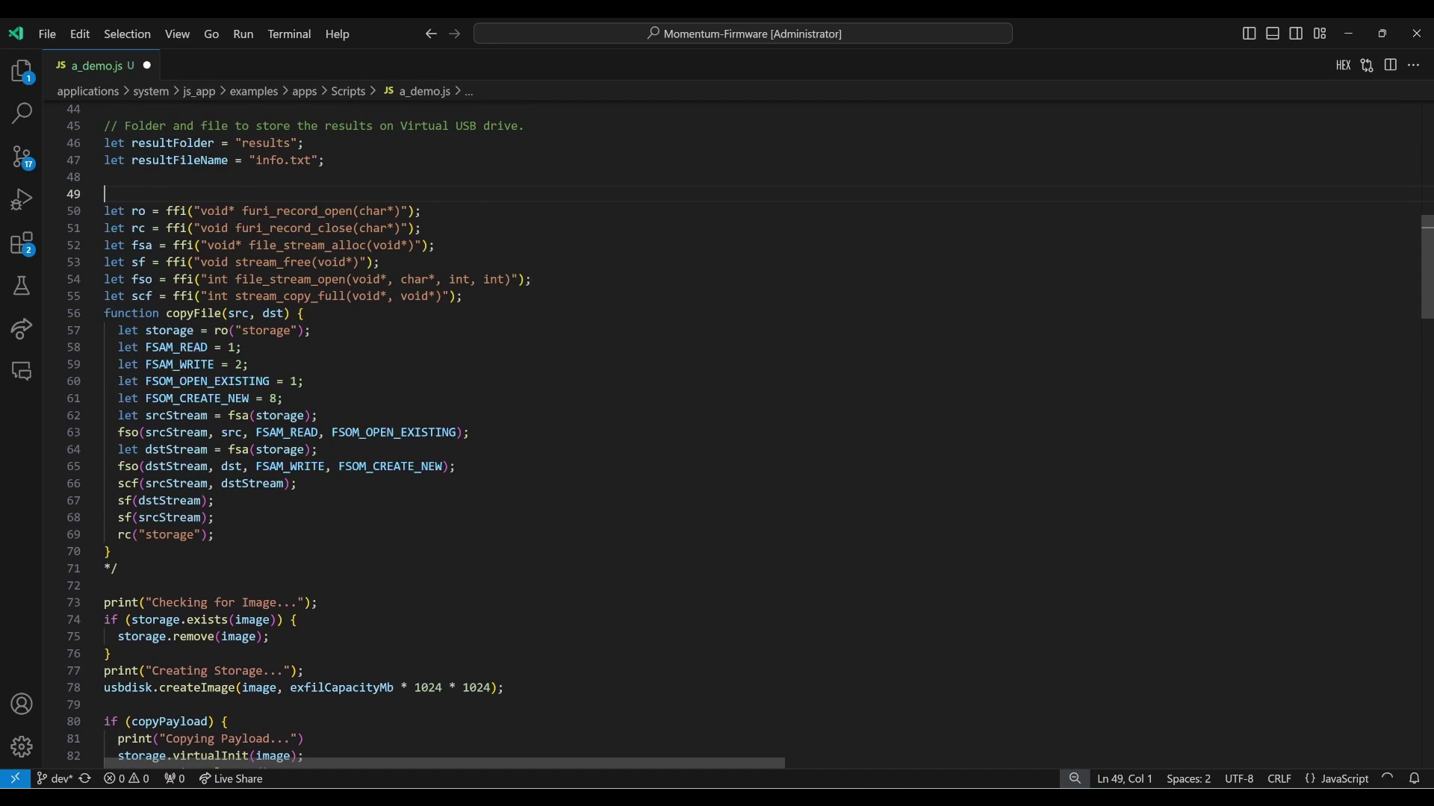
{"action": "key", "text": "Down"}
{"action": "key", "text": "Down"}
{"action": "key", "text": "Down"}
{"action": "key", "text": "Down"}
{"action": "key", "text": "Down"}
{"action": "key", "text": "Down"}
{"action": "key", "text": "Delete"}
{"action": "key", "text": "Delete"}
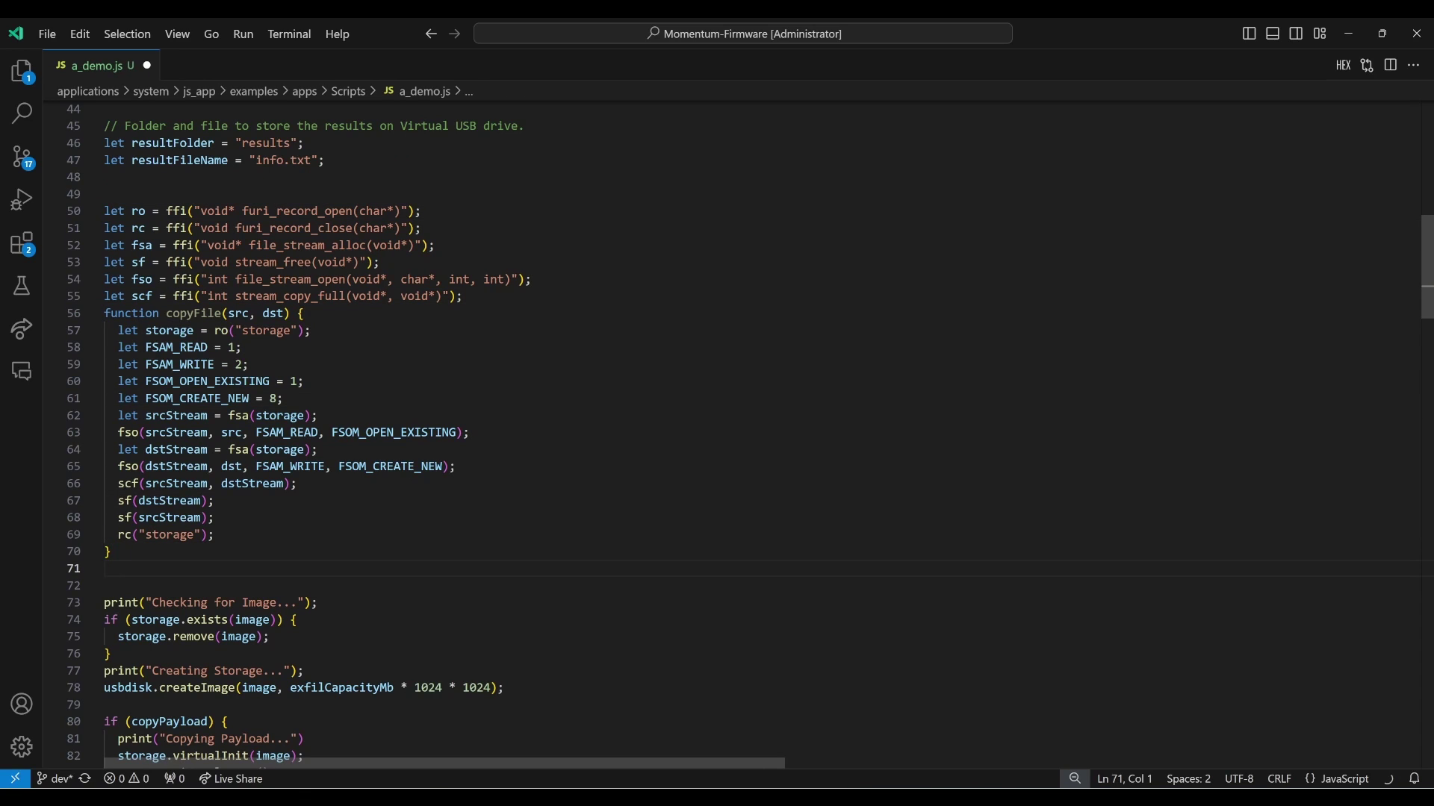